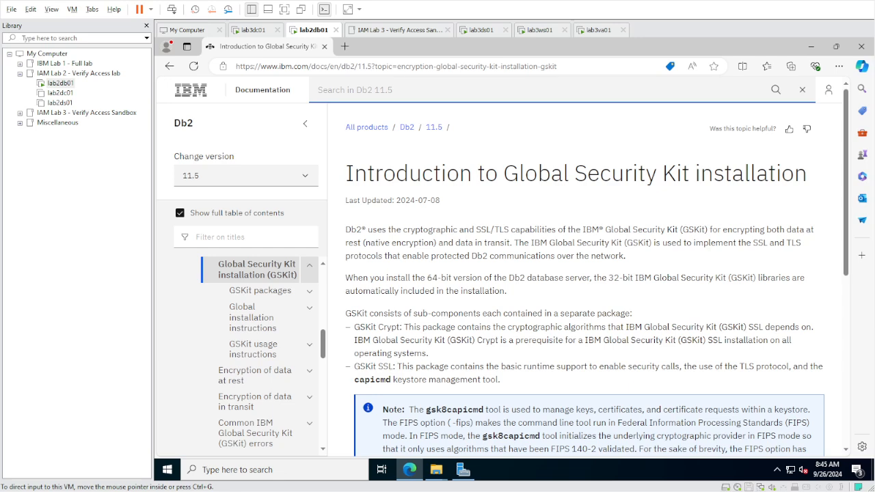
Minimize the browser and open the 64 folder inside the extracted 8.0.55.31-ISS-GSKIT-WinX64-FP0031 package in C:\temp.
left_click(811, 46)
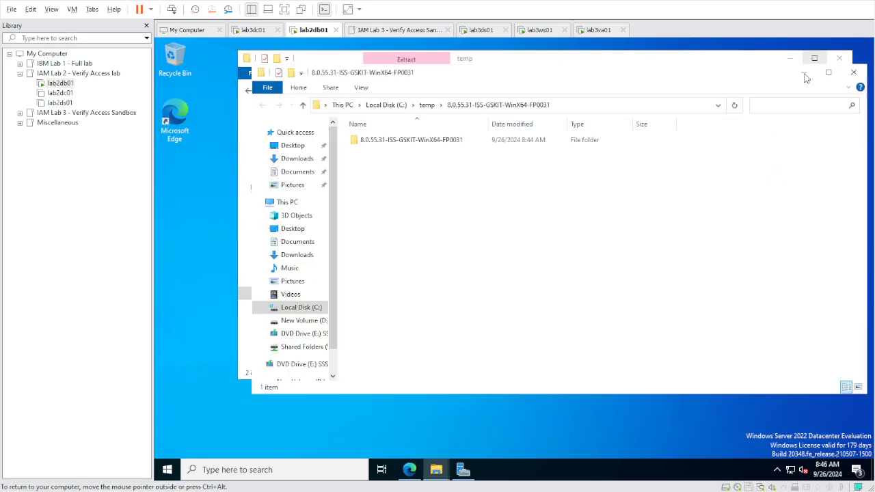
left_click(425, 106)
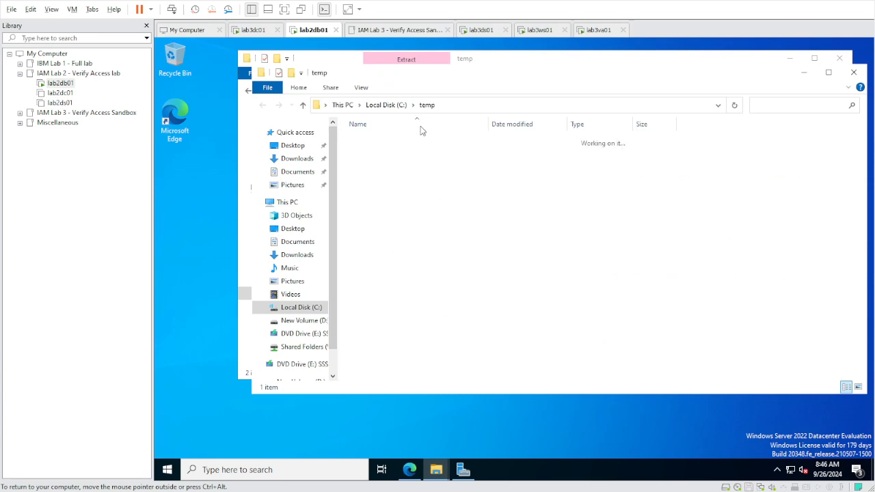
left_click(394, 156)
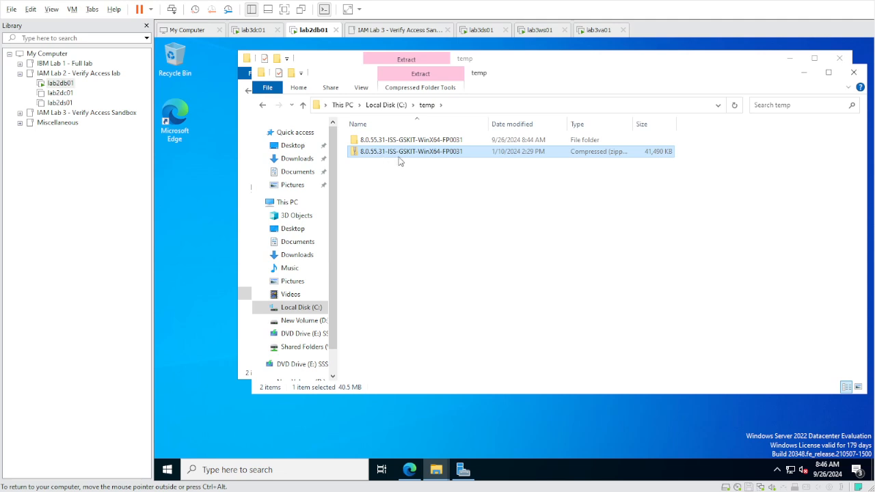
double_click(419, 142)
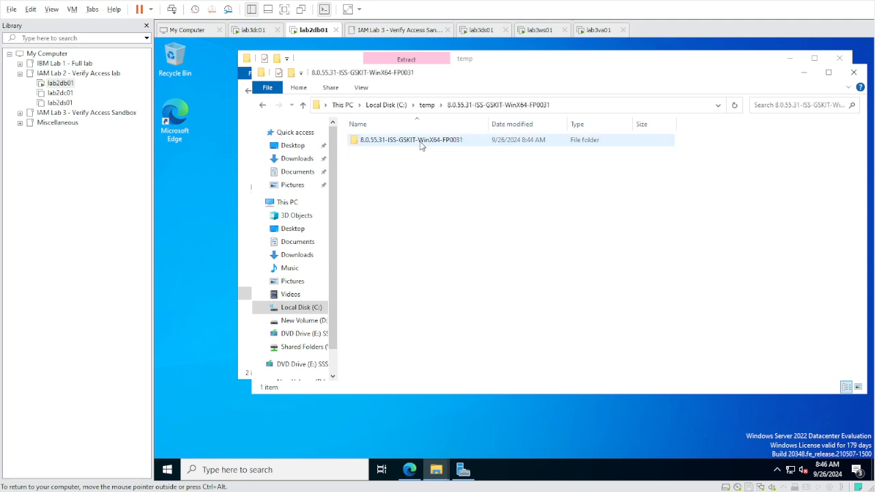
double_click(421, 140)
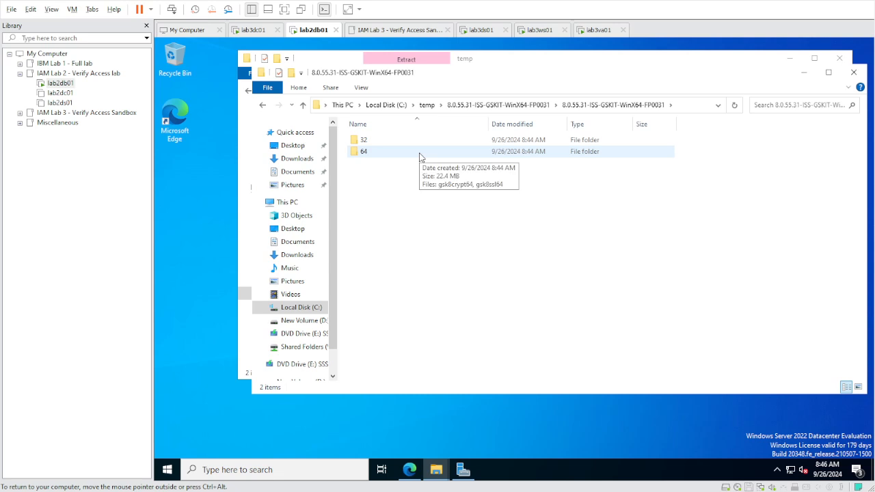
double_click(420, 153)
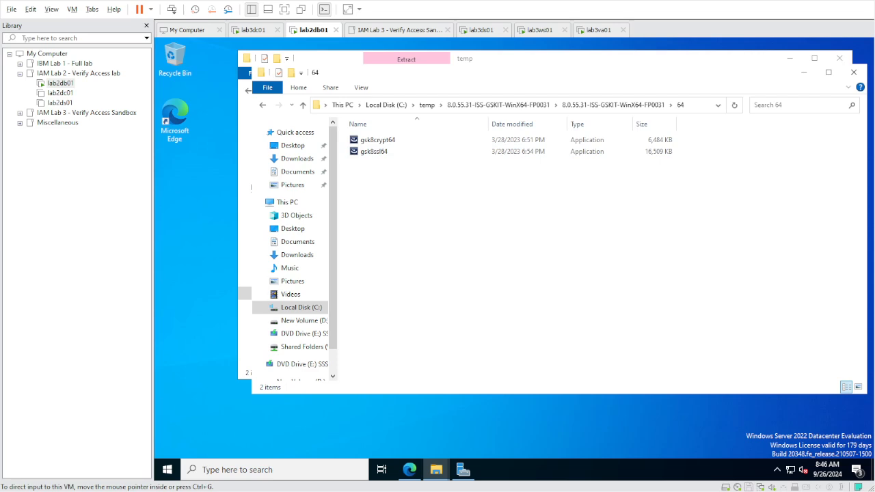
Launch the gsk8crypt64 installer and set its destination folder to D:\Program Files\ibm\gsk8\.
double_click(377, 141)
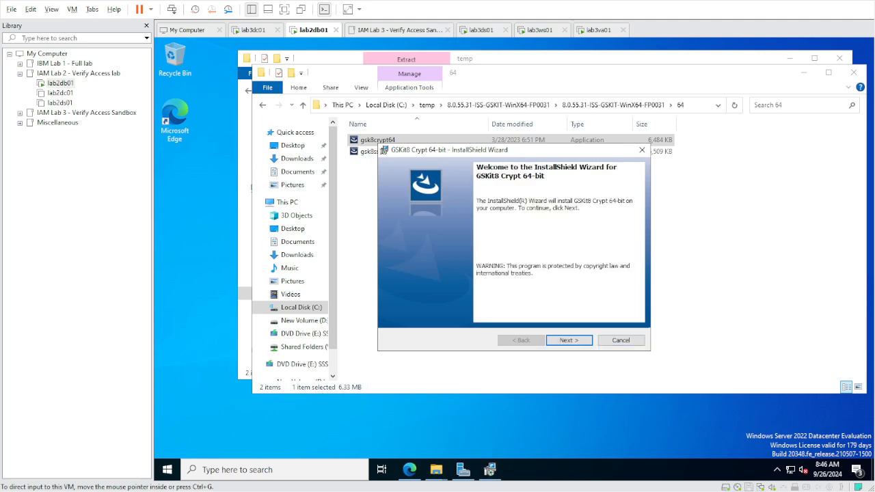
left_click(568, 340)
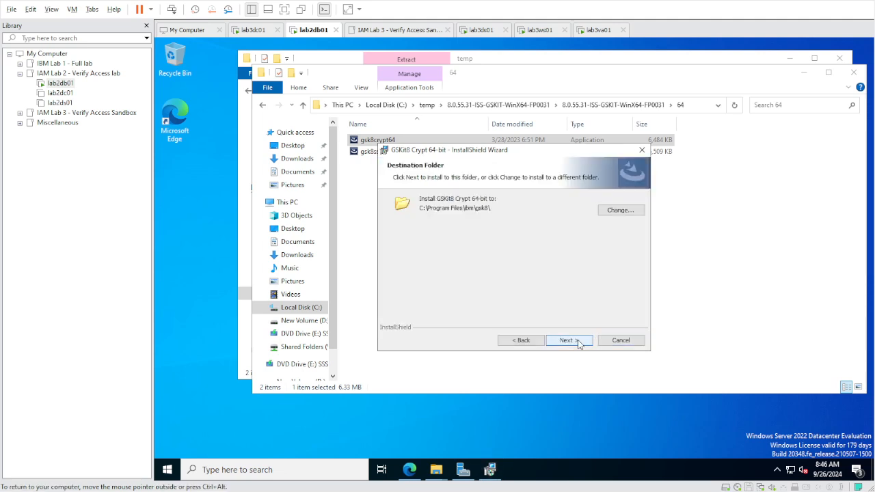
left_click(615, 215)
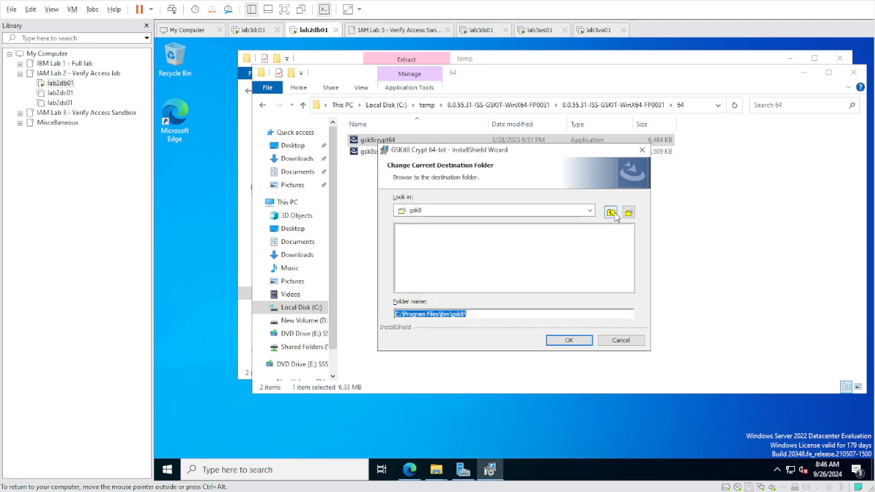
left_click(524, 314)
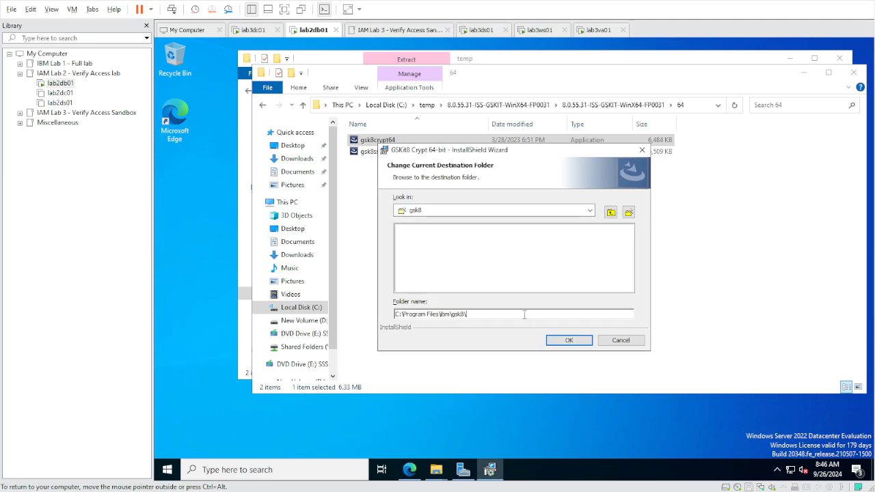
key("Home")
key("Delete")
type("d")
left_click(567, 340)
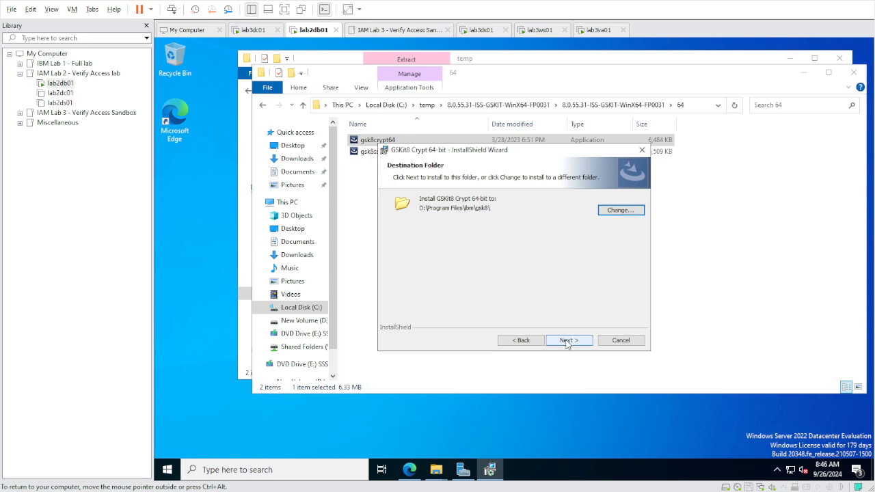
Run the GSKit8 Crypt 64-bit installation with the chosen folder and finish the wizard.
left_click(567, 341)
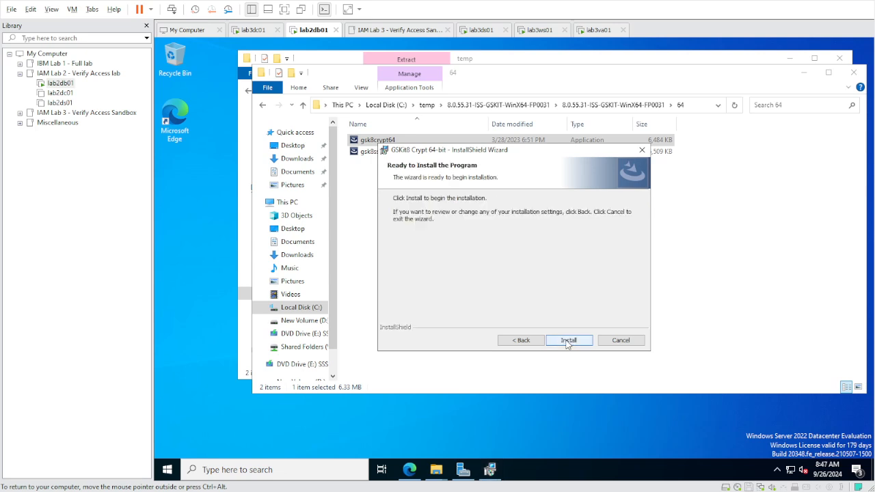
left_click(567, 341)
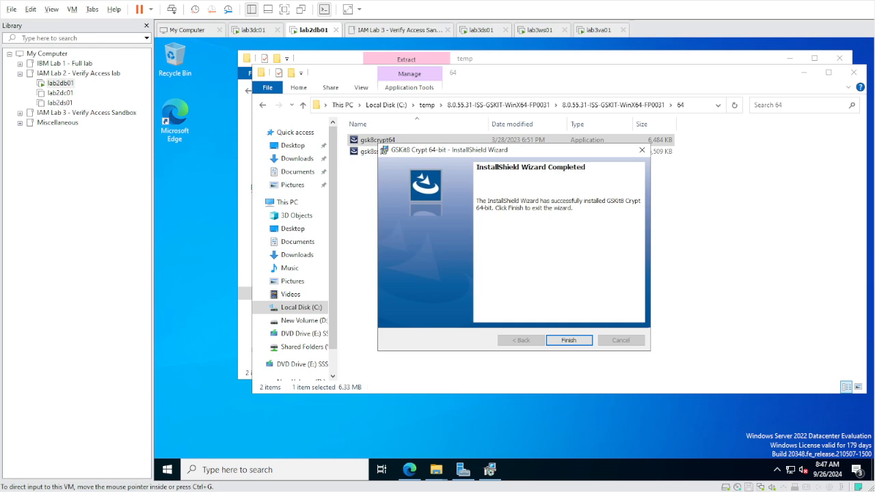
left_click(569, 340)
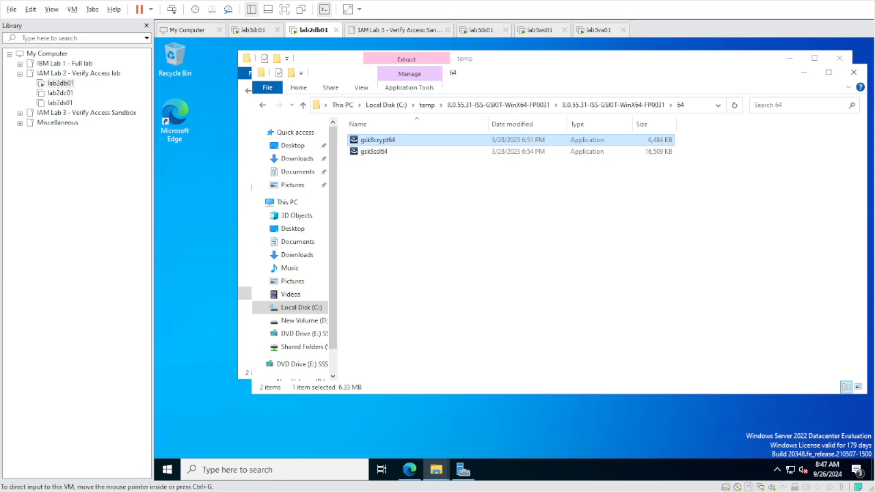
Install GSKit8 SSL 64-bit from gsk8ssl64, keeping the proposed destination folder, and finish the wizard.
left_click(374, 153)
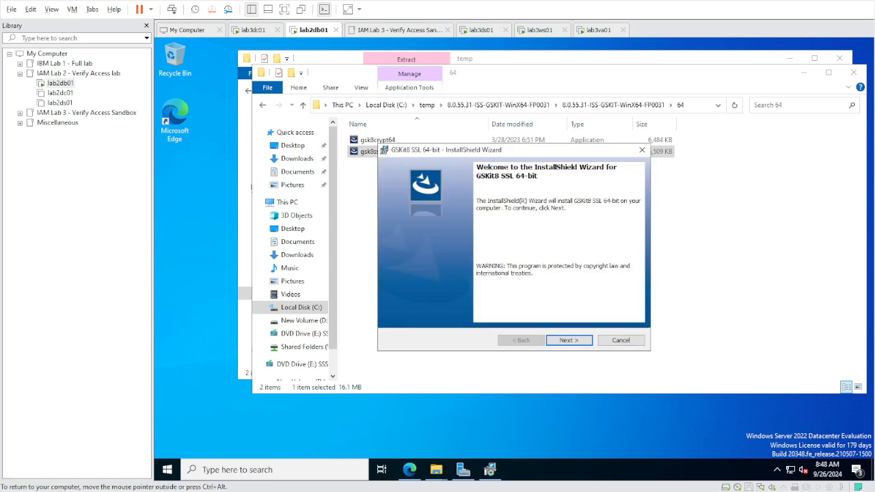
left_click(568, 339)
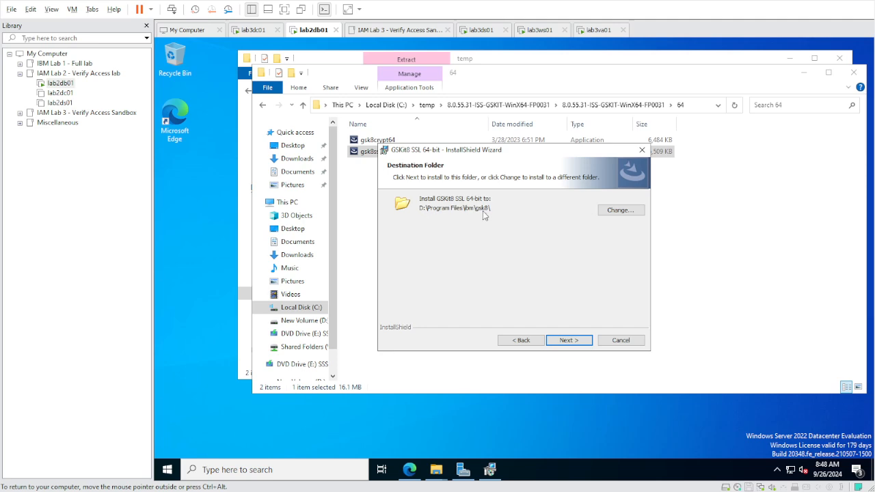
left_click(573, 342)
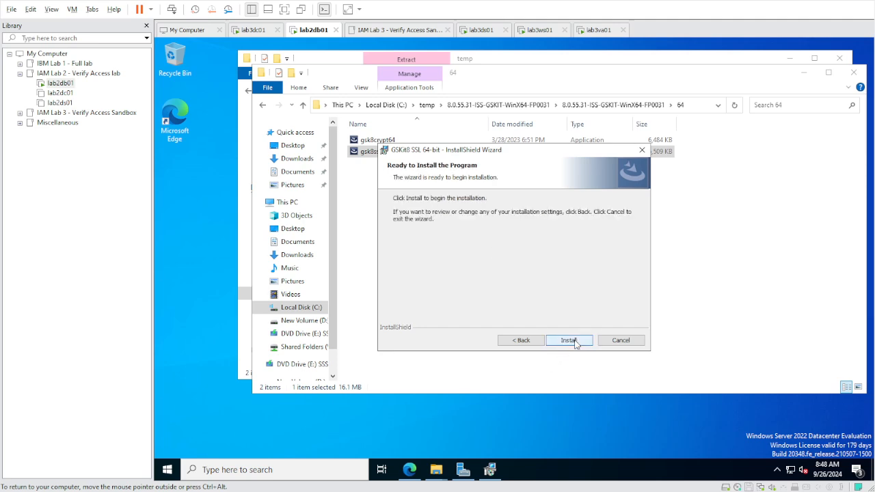
left_click(569, 341)
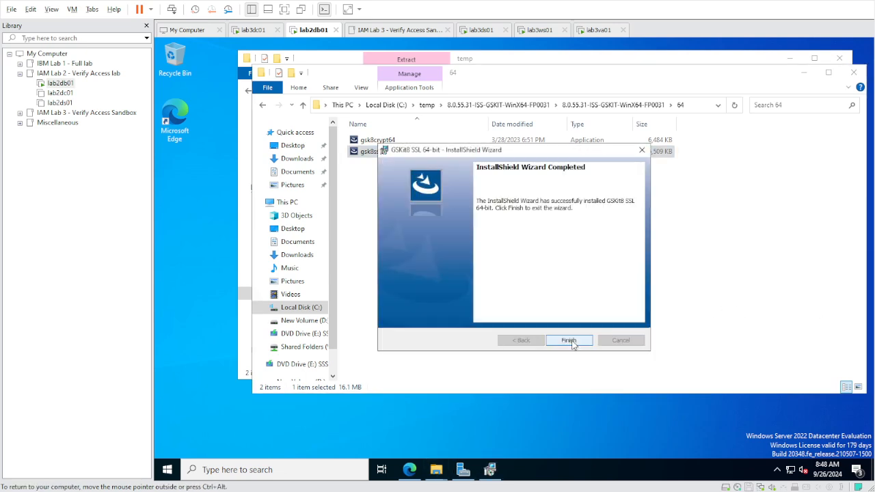
left_click(570, 341)
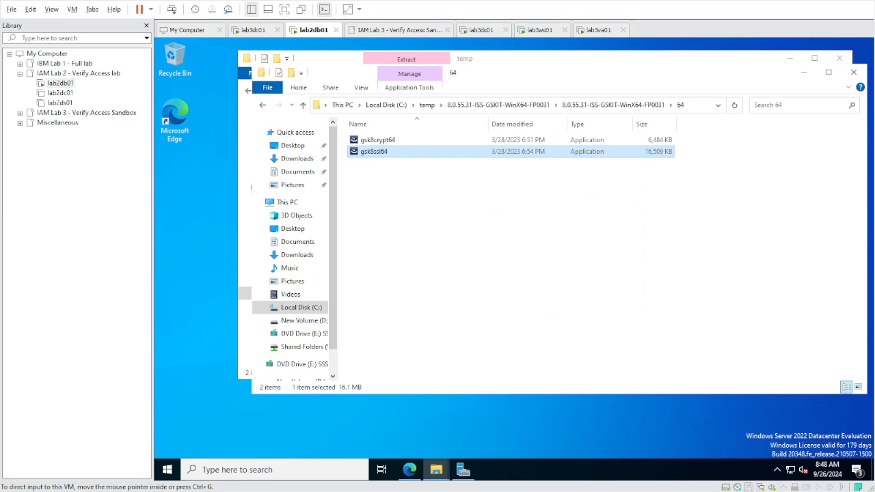
Open the Environment Variables dialog through Control Panel's System page and the advanced system settings.
left_click(167, 470)
type("control")
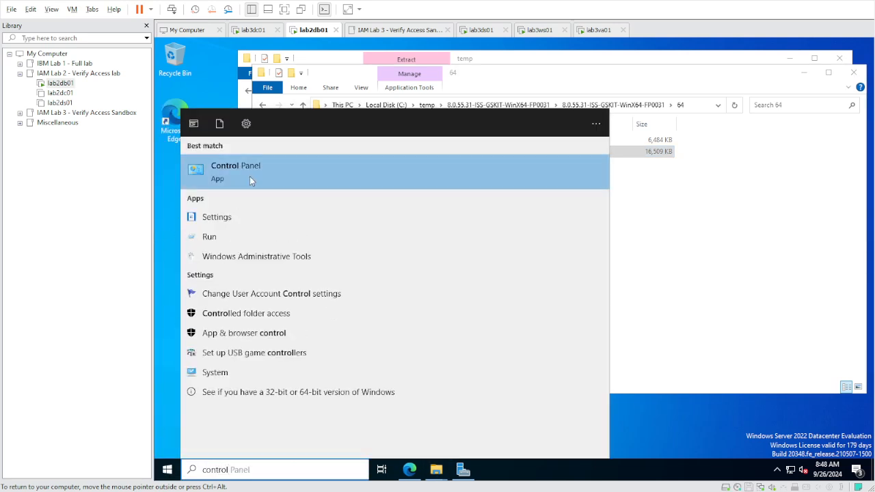
left_click(249, 176)
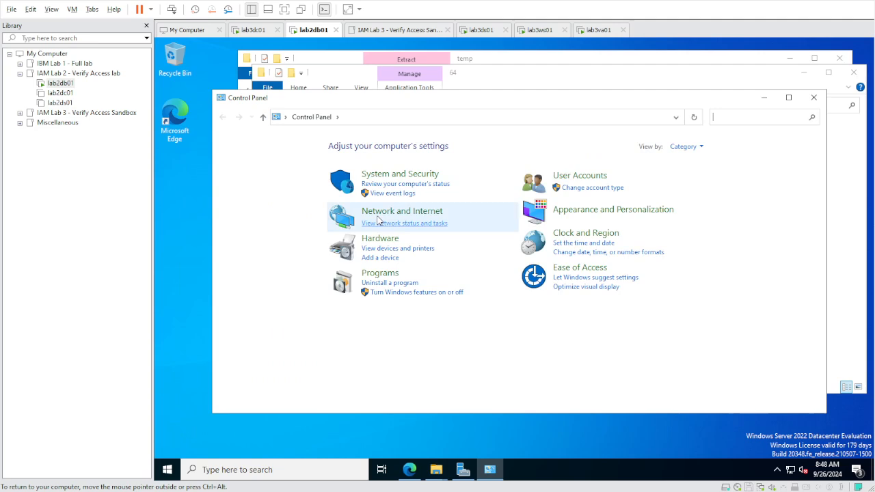
left_click(377, 176)
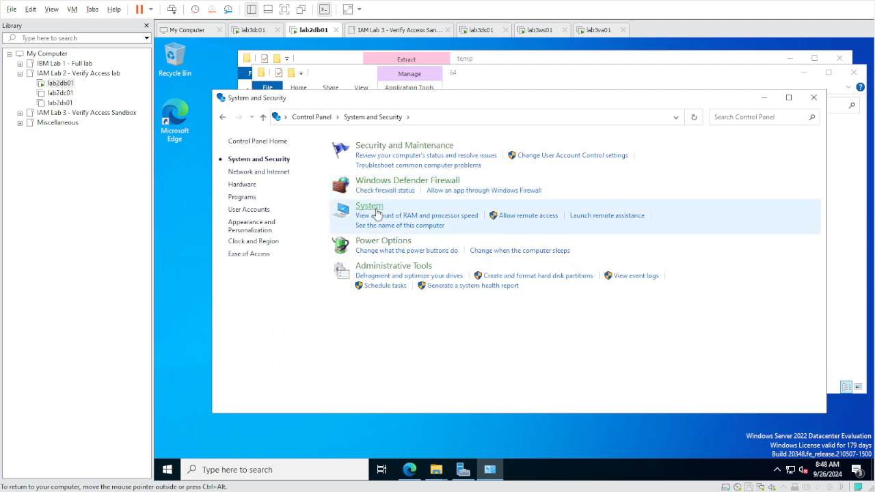
left_click(369, 206)
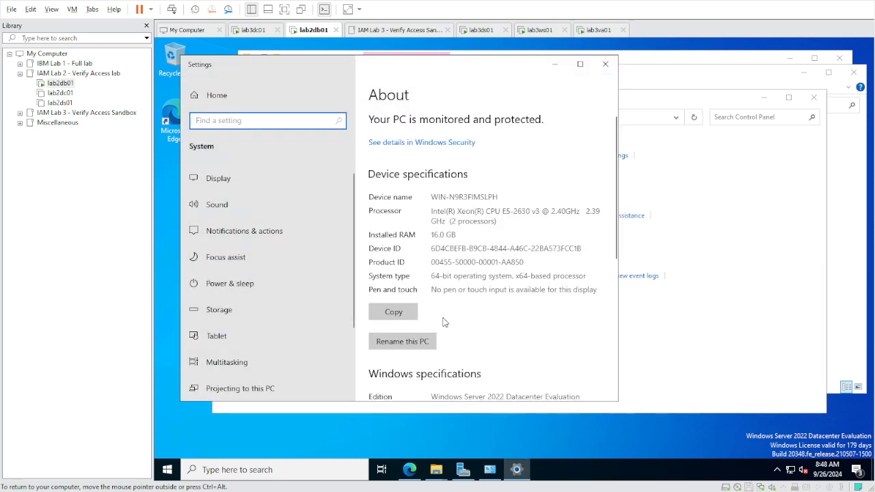
scroll(478, 307, "down", 5)
scroll(488, 290, "up", 1)
scroll(487, 289, "down", 1)
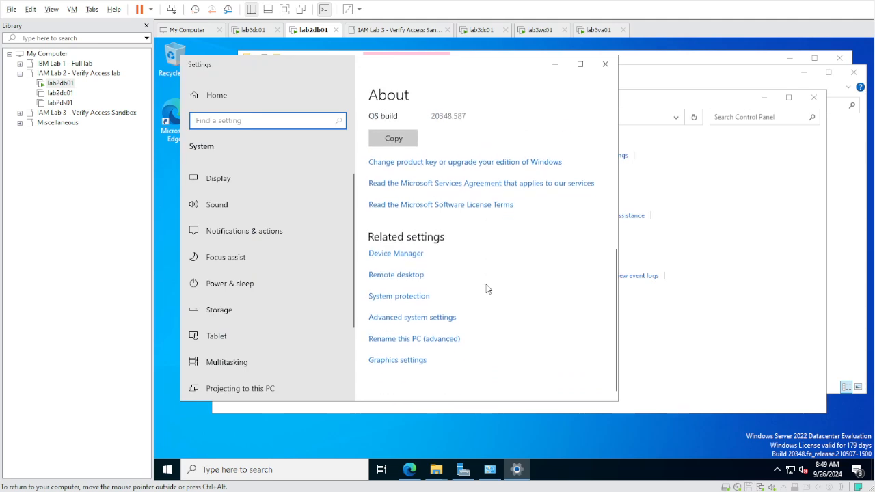
left_click(443, 318)
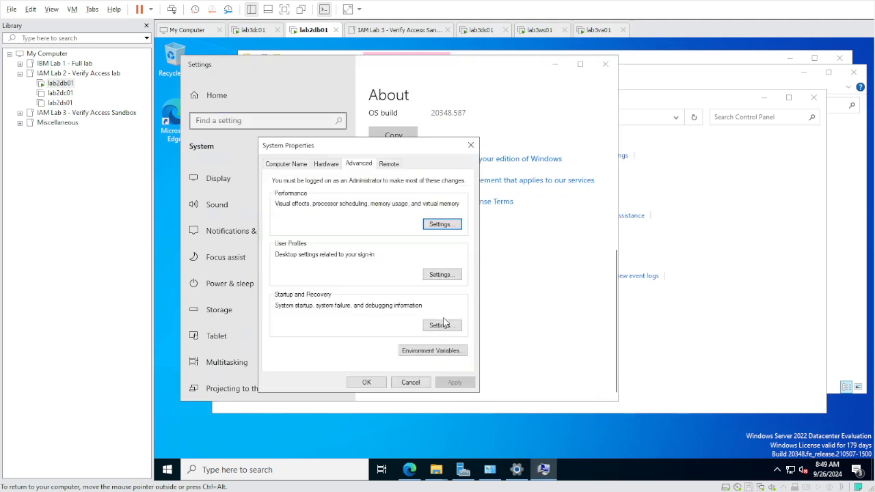
left_click(439, 351)
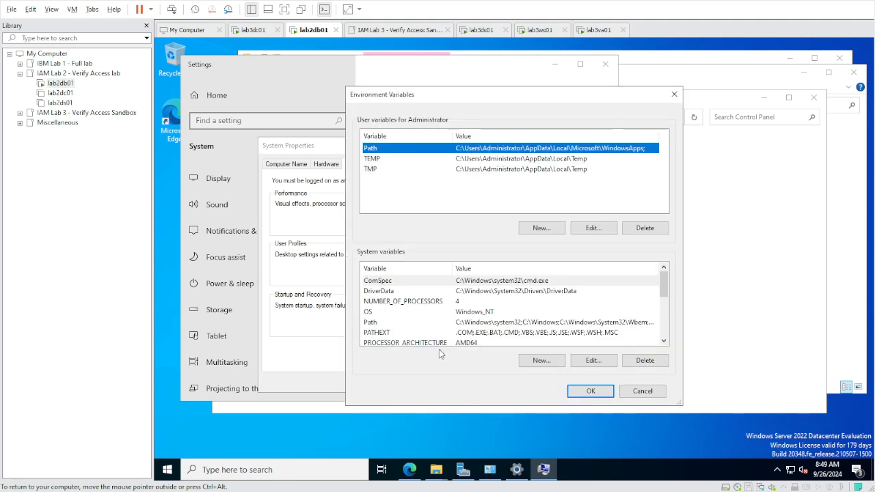
Add the entry d:\Program Files\IBM\gsk8\bin to the system Path variable.
double_click(441, 326)
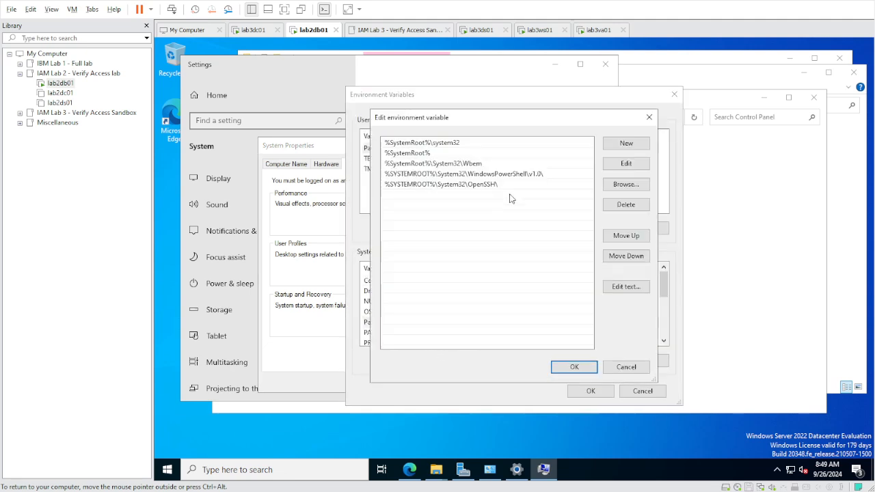
left_click(621, 144)
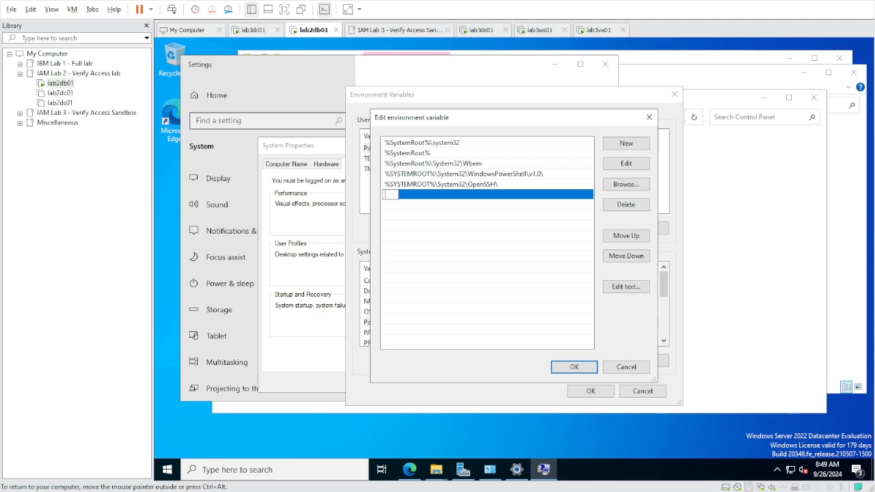
type("d:\\Program Files\\IBM\\gsk8\\lib64")
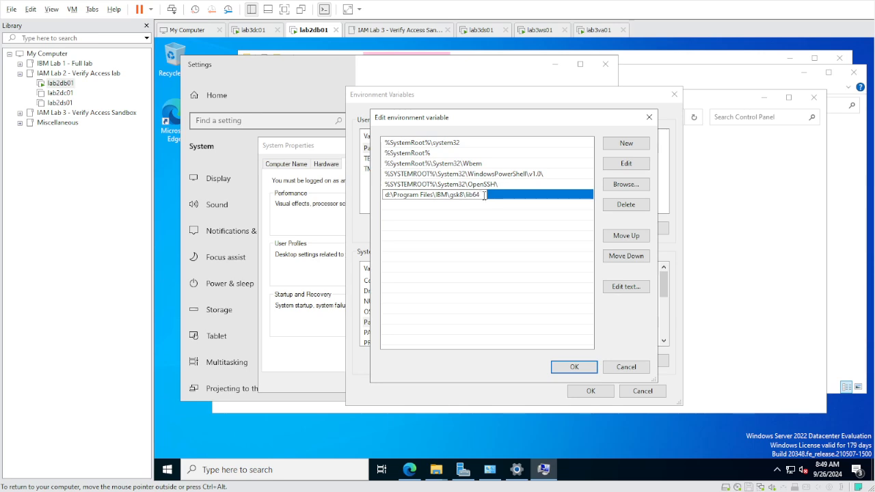
left_click_drag(483, 195, 378, 195)
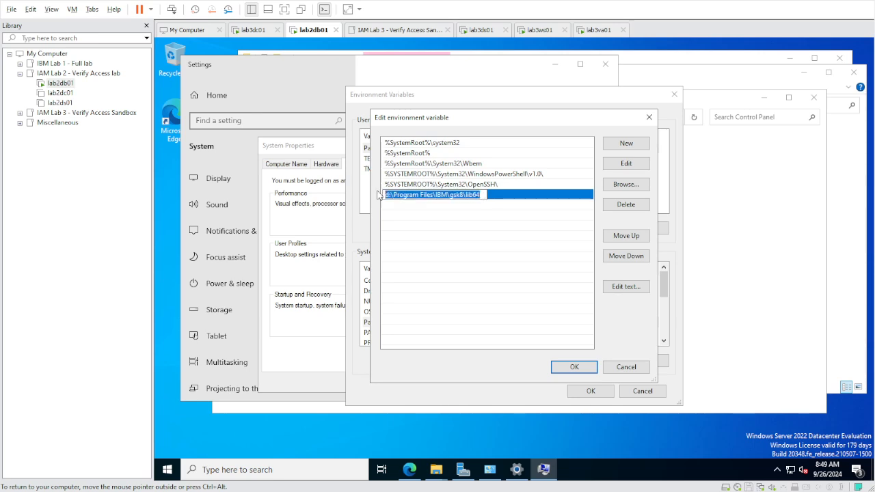
left_click(486, 196)
key("BackSpace")
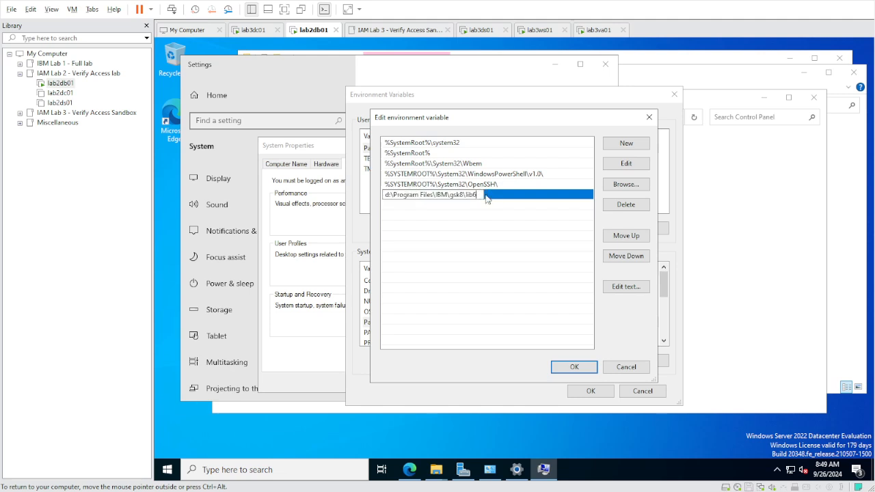
key("BackSpace")
key("BackSpace")
key("BackSpace")
key("BackSpace")
type("bin")
left_click(488, 206)
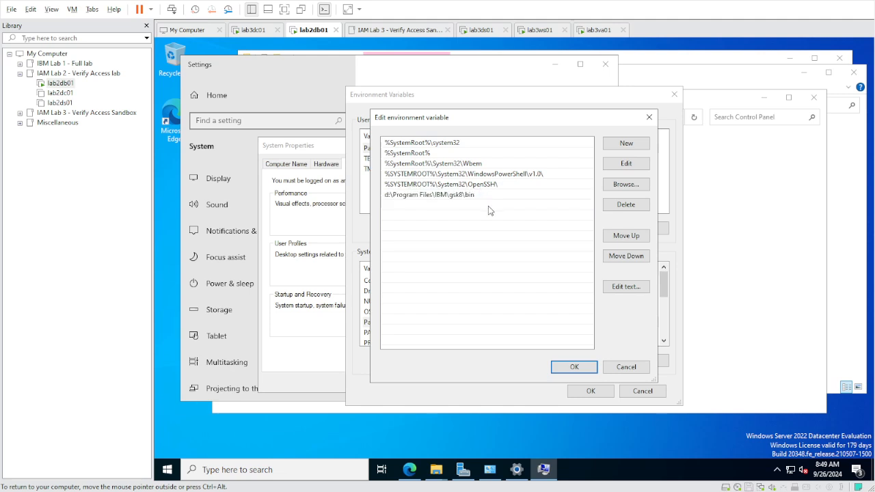
Add a second GSKit entry, d:\Program Files\IBM\gsk8\lib64, to the system Path, reusing the bin entry's text.
left_click(468, 195)
left_click(620, 165)
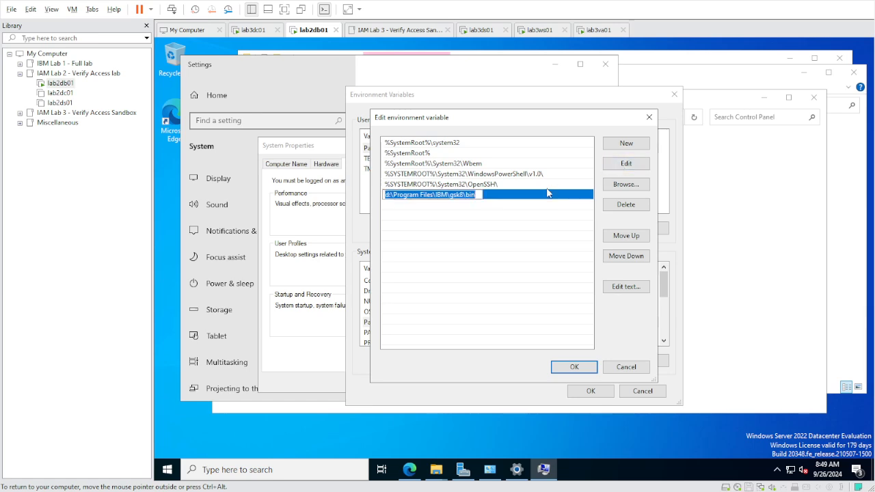
left_click(514, 208)
left_click(623, 147)
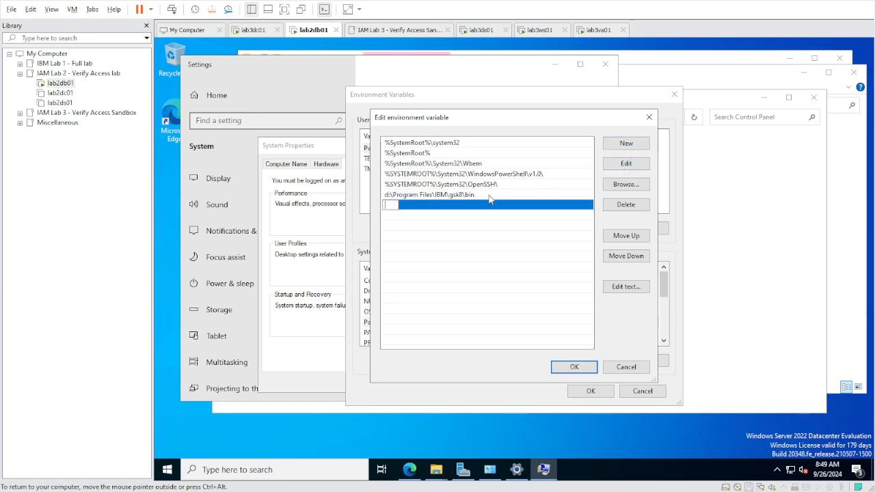
type("d:\\Program Files\\IBM\\gsk8\\bin")
key("BackSpace")
key("BackSpace")
key("BackSpace")
type("lib64")
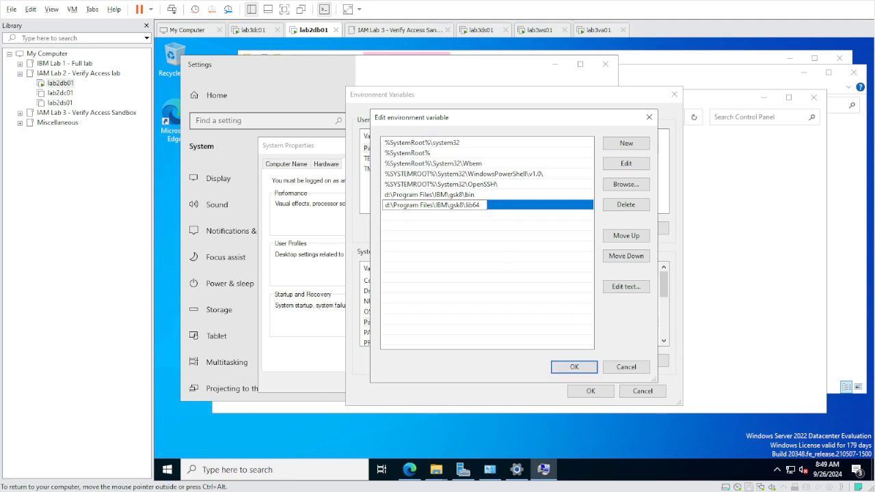
Save the edited system Path variable and close the system settings and Control Panel windows.
left_click(576, 367)
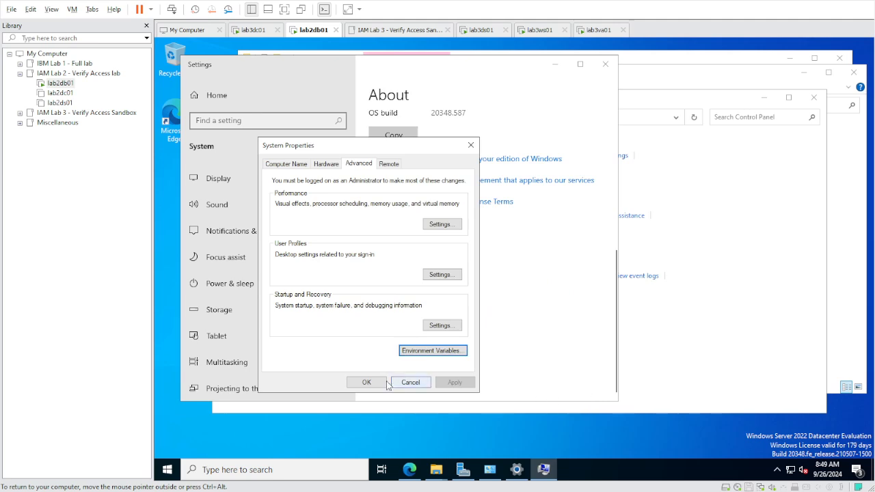
left_click(410, 382)
left_click(606, 67)
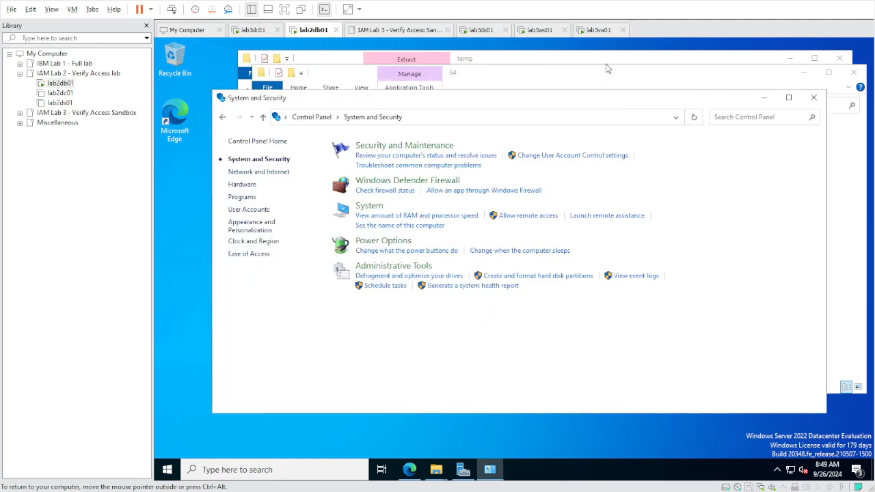
left_click(813, 97)
Restart the lab2db01 server, keeping Other (Unplanned) as the reason.
left_click(173, 470)
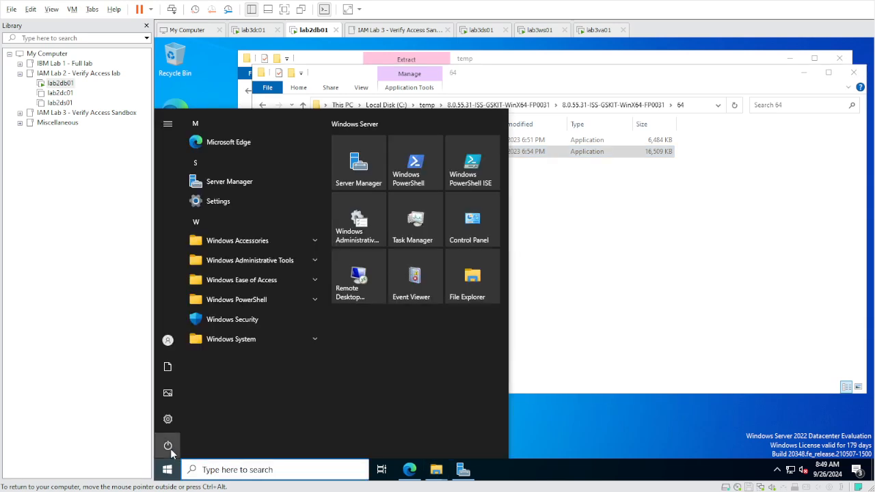
left_click(169, 447)
left_click(202, 417)
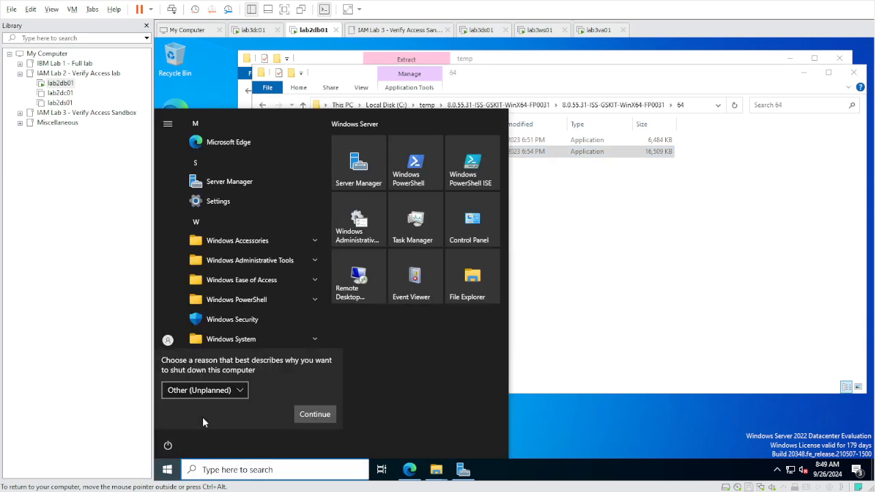
left_click(313, 417)
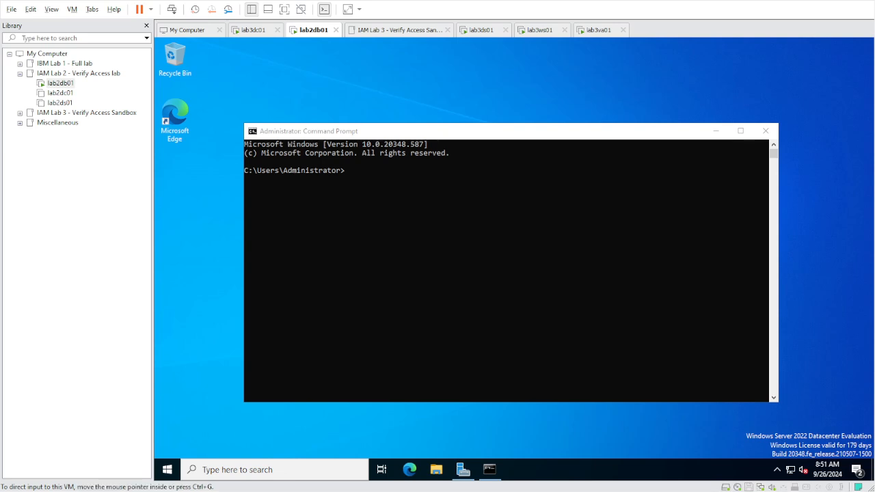
Check the installed GSKit version by running gsk8capicmd_64 -version in the administrator Command Prompt.
left_click(470, 133)
type("gsk8capicmd_64 -version")
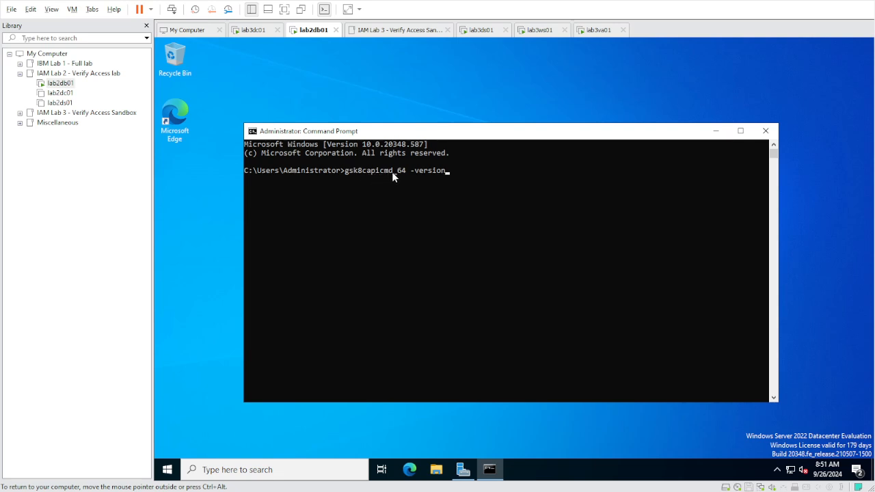
left_click(478, 172)
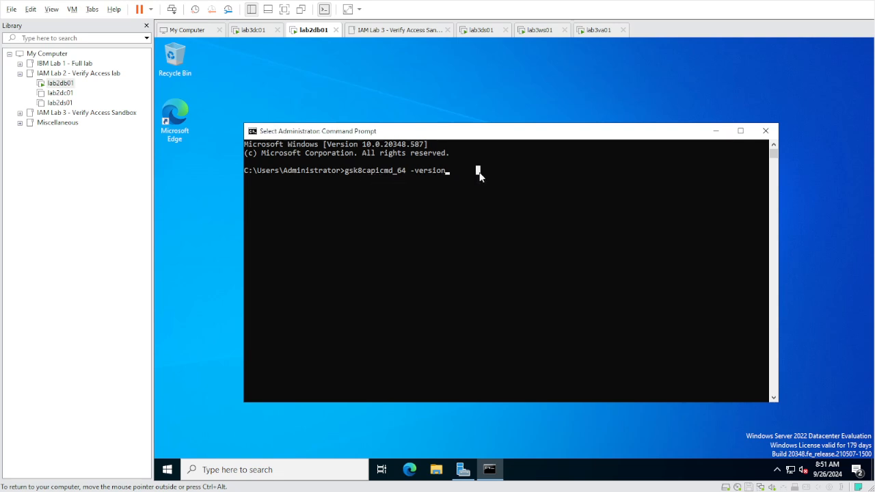
key("Return")
key("Return")
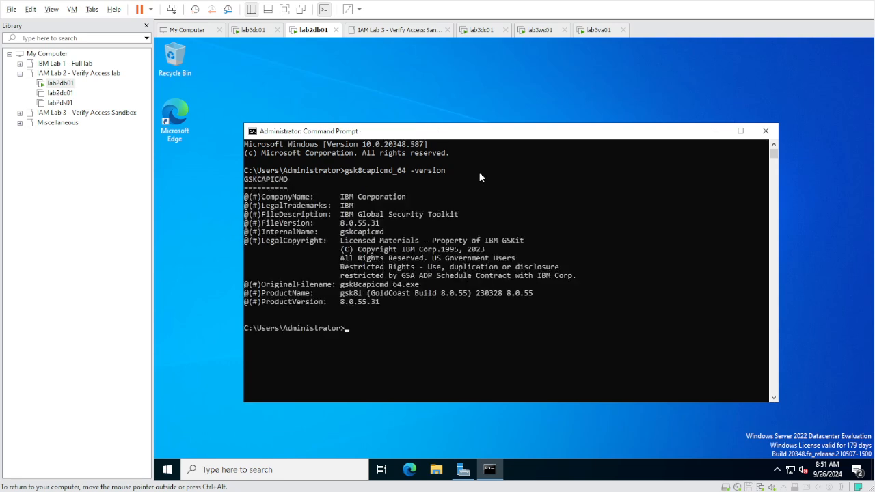